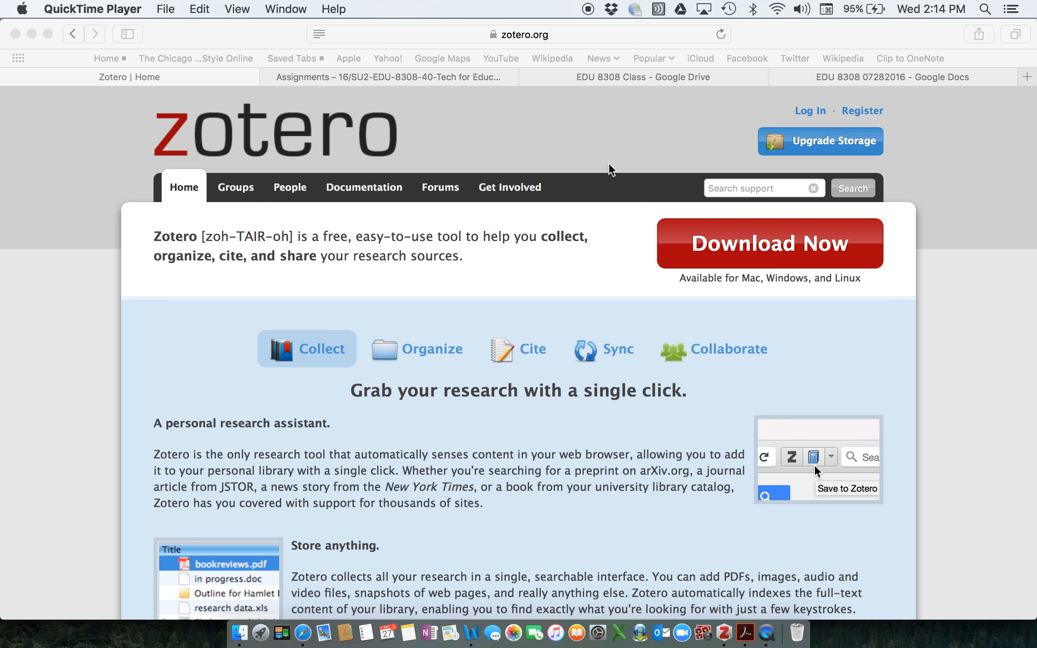
# Step: Open the Zotero download page on the website and switch to the Zotero desktop application
pyautogui.click(756, 253)
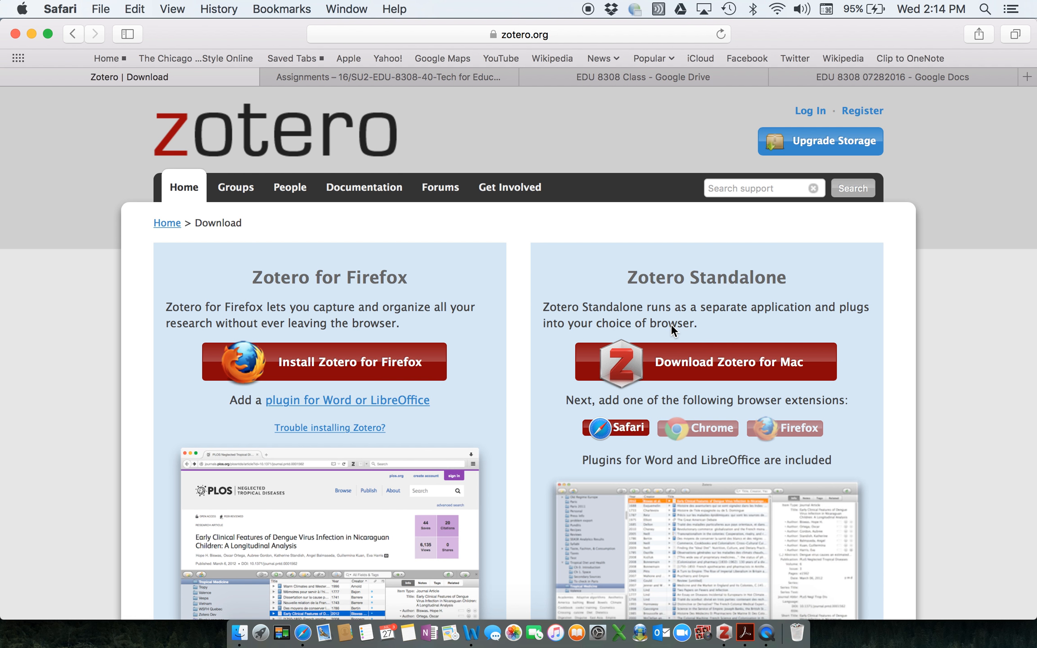
pyautogui.click(725, 636)
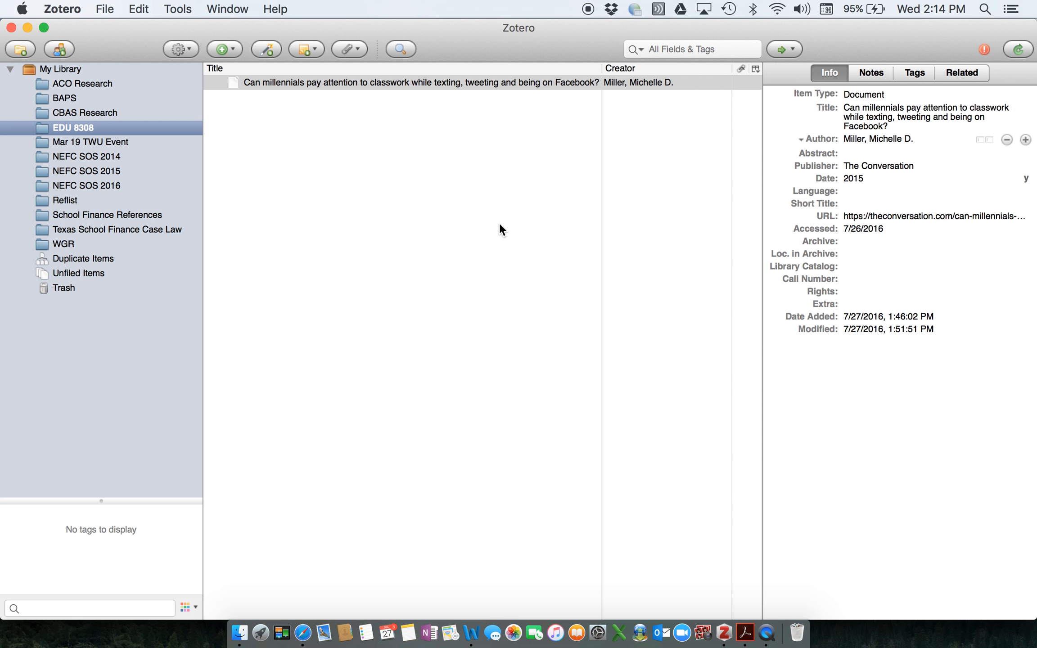
# Step: Examine the items stored in several library collections, including NEFC SOS 2014 to 2016, ACO Research, BAPS, Reflist and EDU 8308
pyautogui.click(69, 158)
pyautogui.click(67, 172)
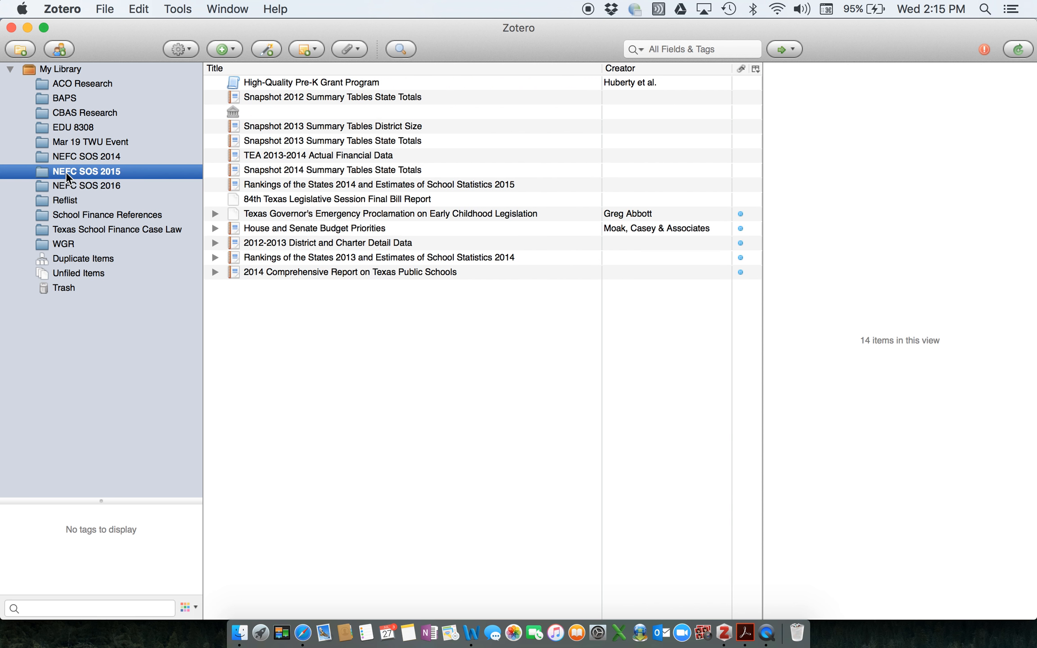
pyautogui.click(69, 186)
pyautogui.click(71, 128)
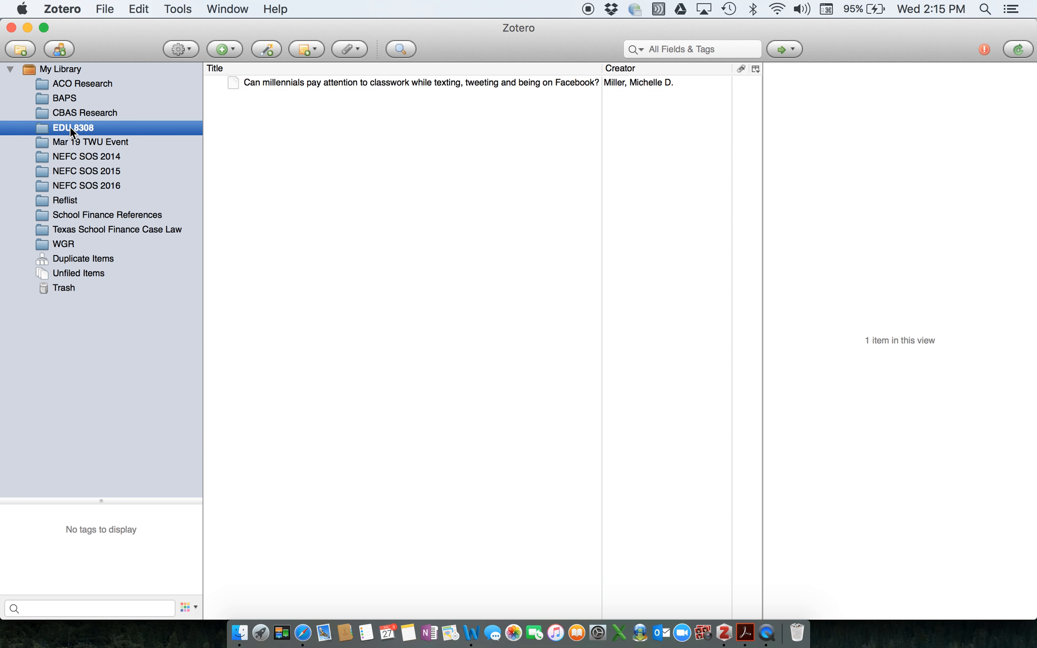
pyautogui.click(76, 96)
pyautogui.click(97, 81)
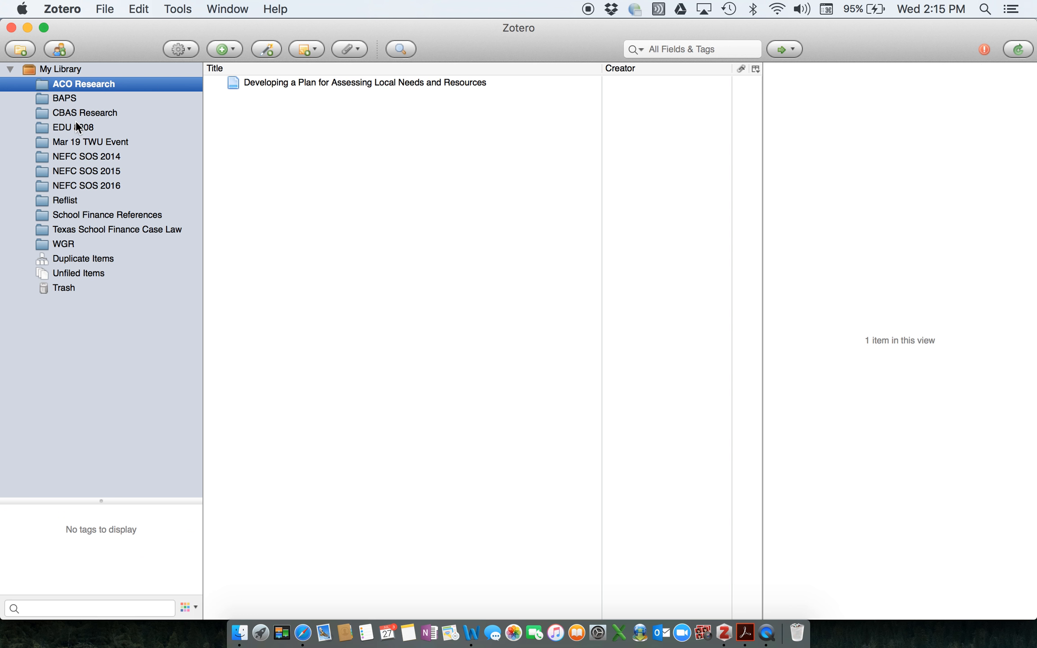
pyautogui.click(75, 122)
pyautogui.click(67, 187)
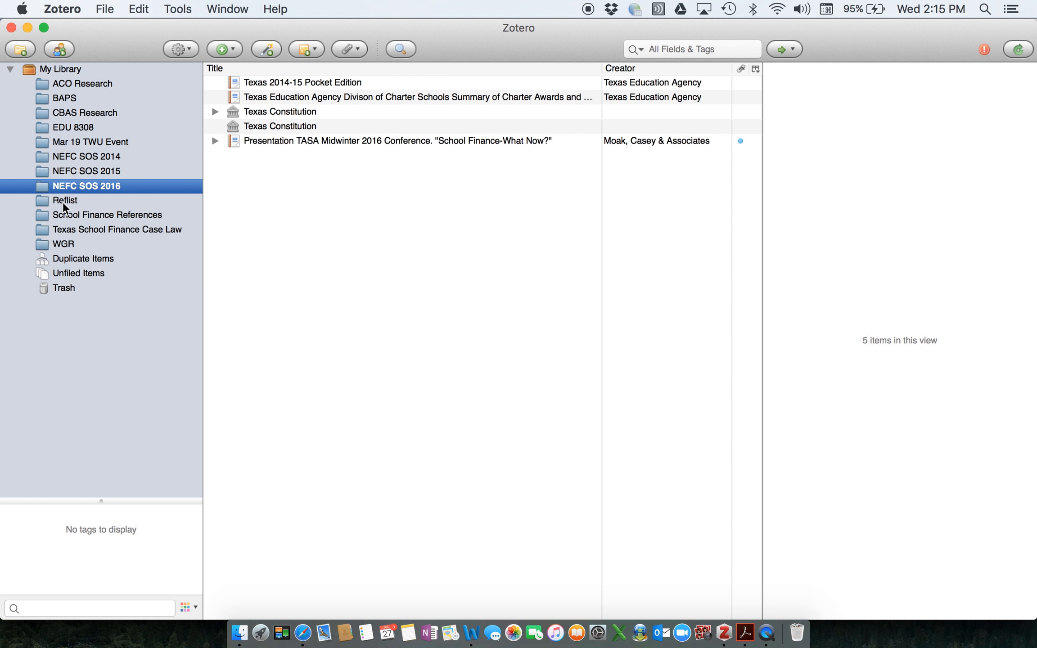
pyautogui.click(62, 206)
pyautogui.click(84, 130)
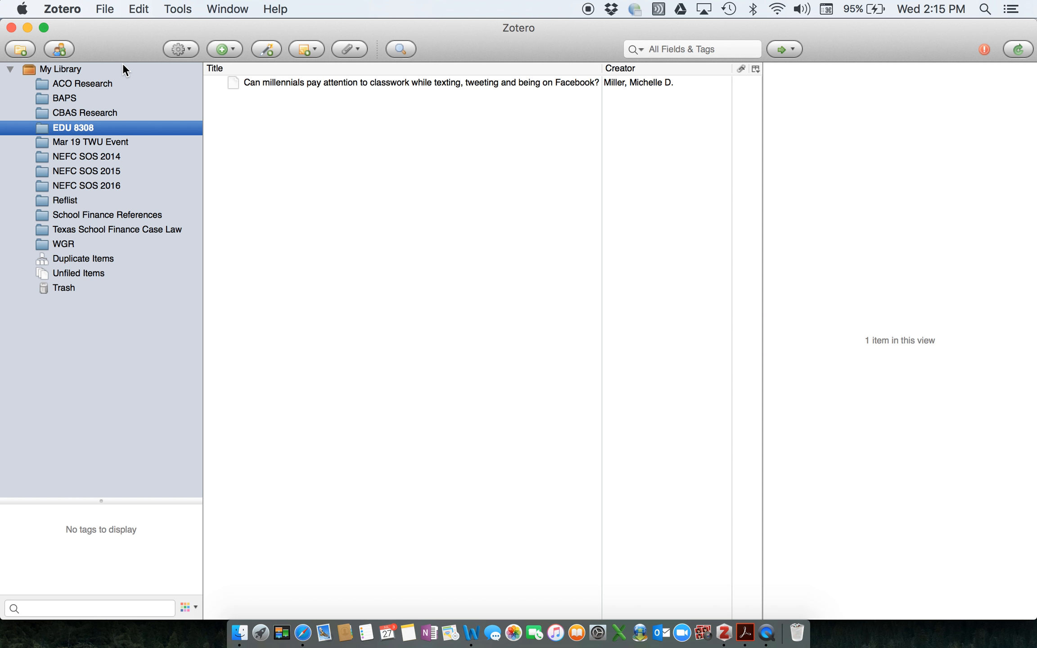
# Step: Create a new collection named EDU 8314 in the library
pyautogui.click(106, 10)
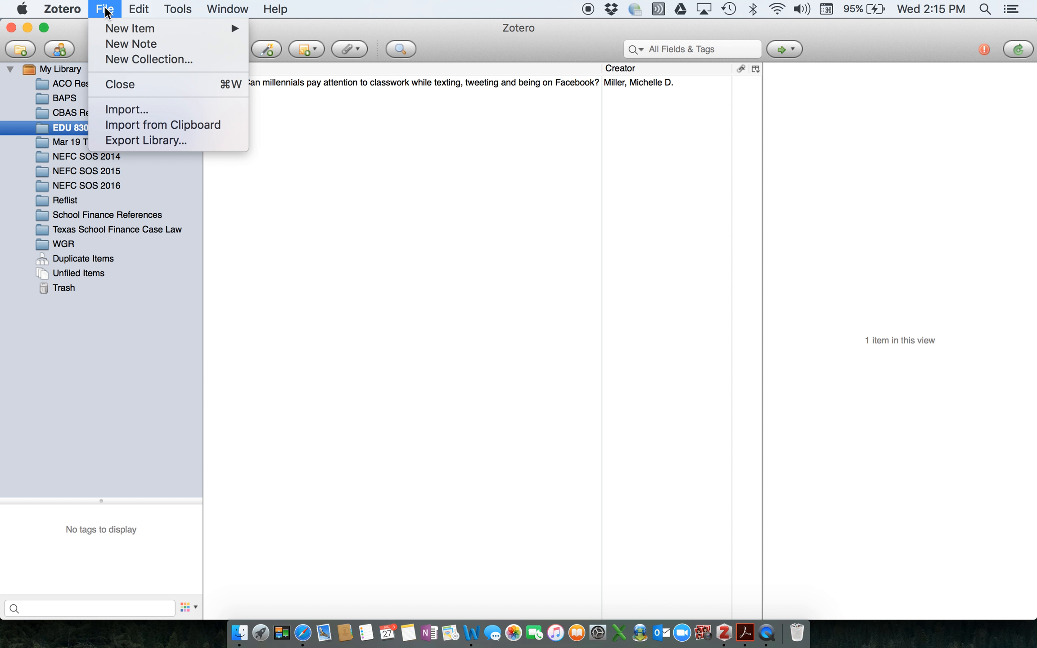
pyautogui.click(135, 59)
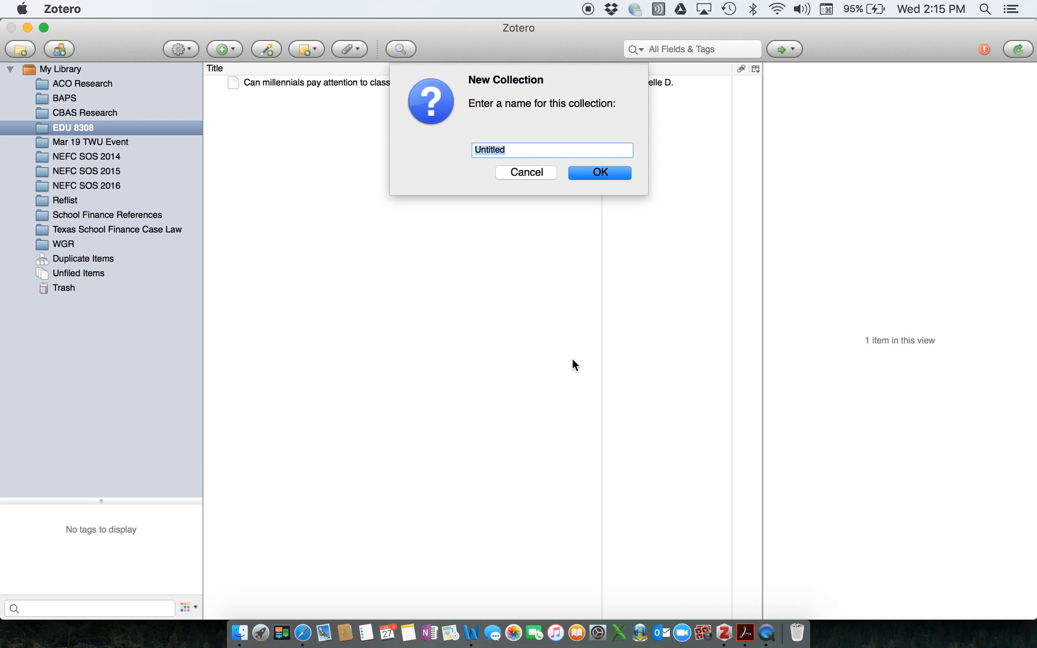
pyautogui.write('EDU 8314')
pyautogui.click(598, 175)
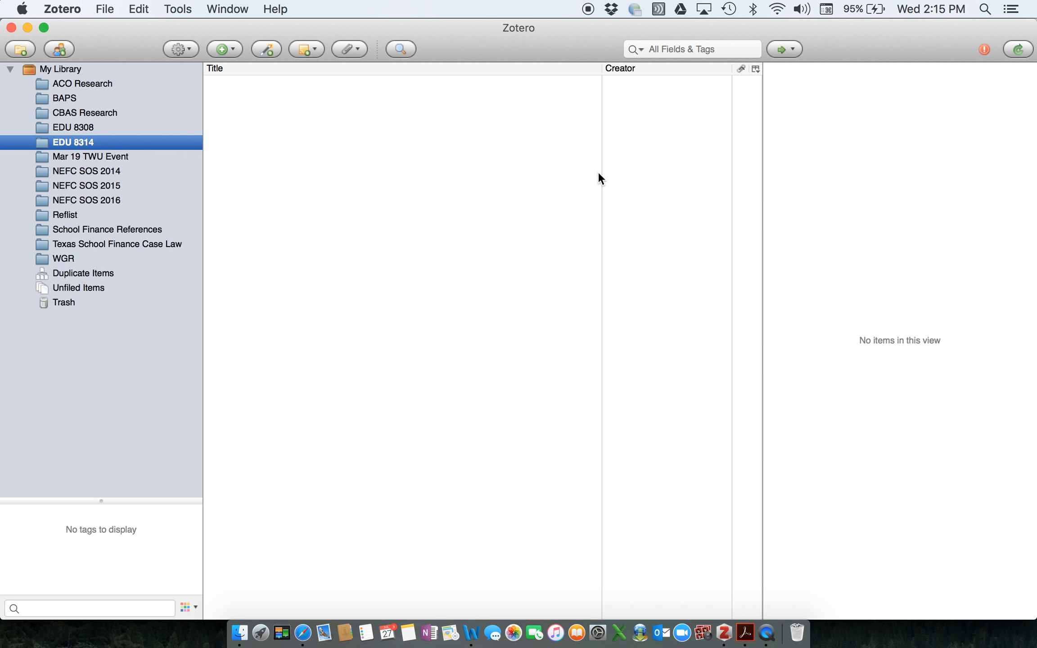
# Step: Add a new blank item of type Document to the EDU 8308 collection
pyautogui.click(79, 127)
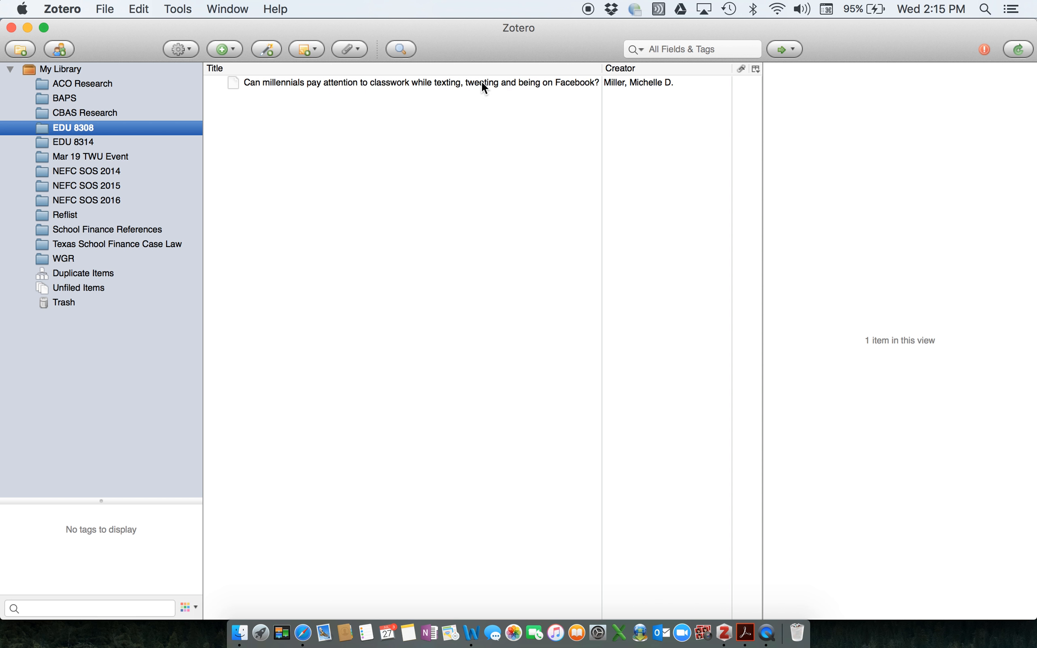
pyautogui.click(435, 82)
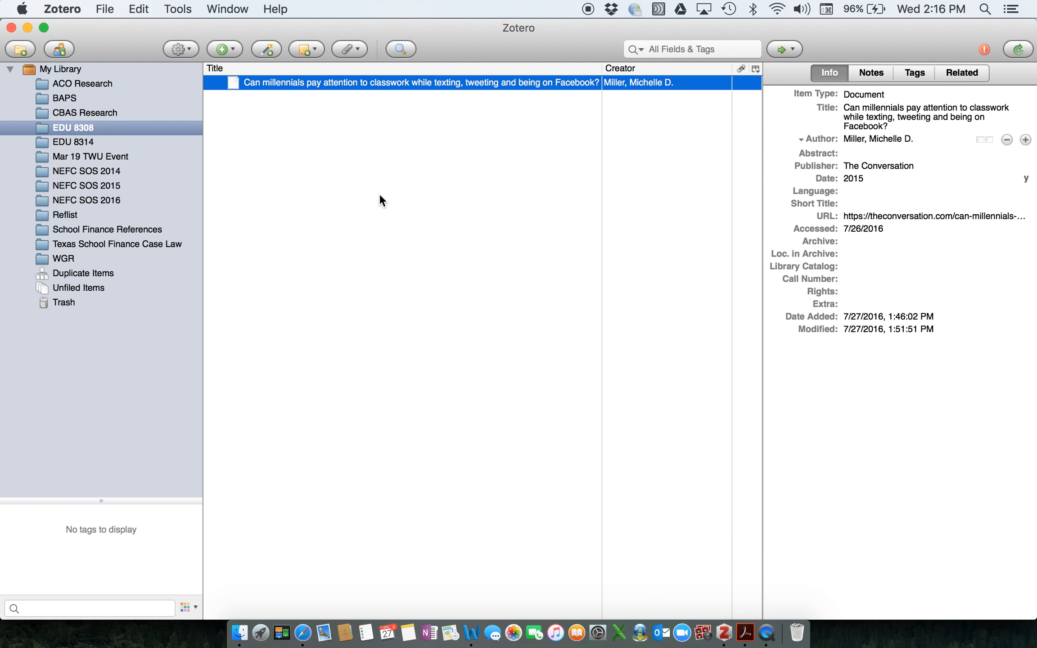
pyautogui.click(234, 52)
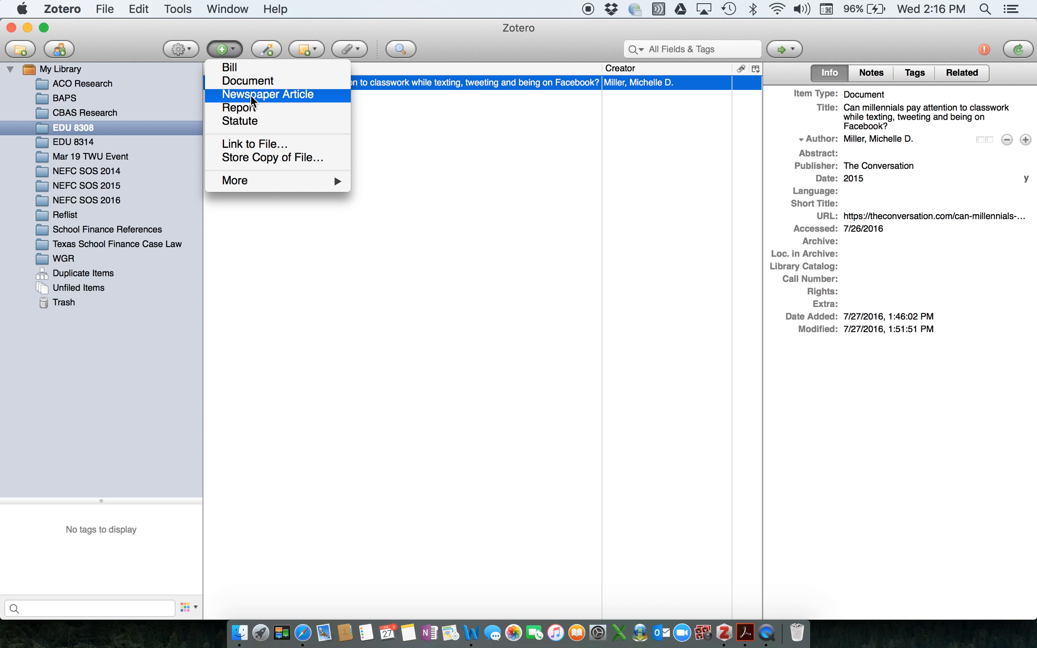
pyautogui.moveTo(279, 184)
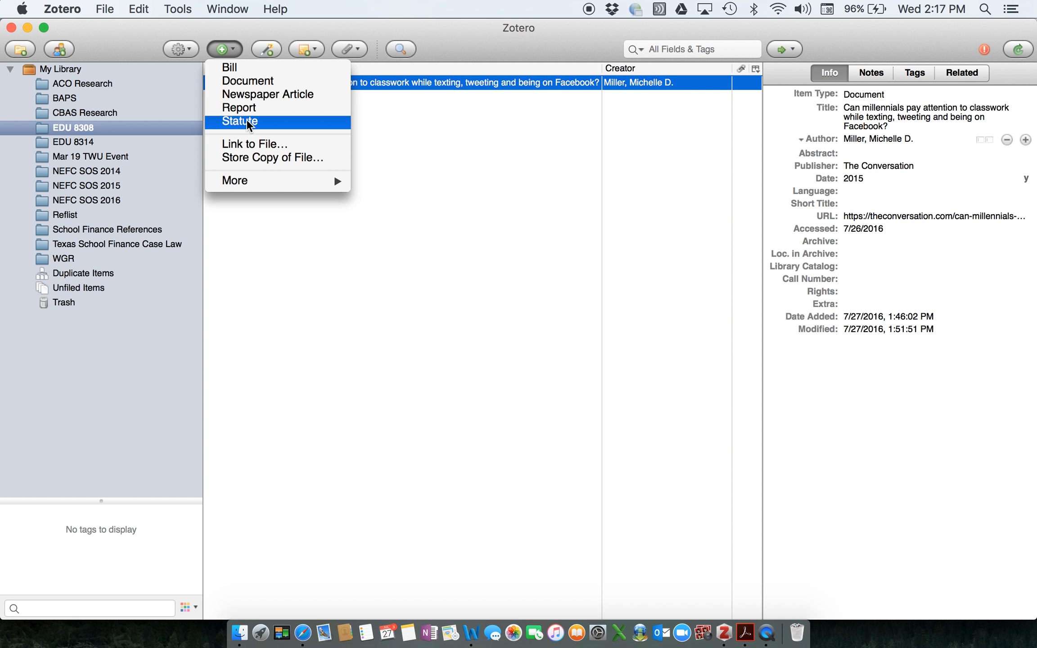
pyautogui.click(262, 87)
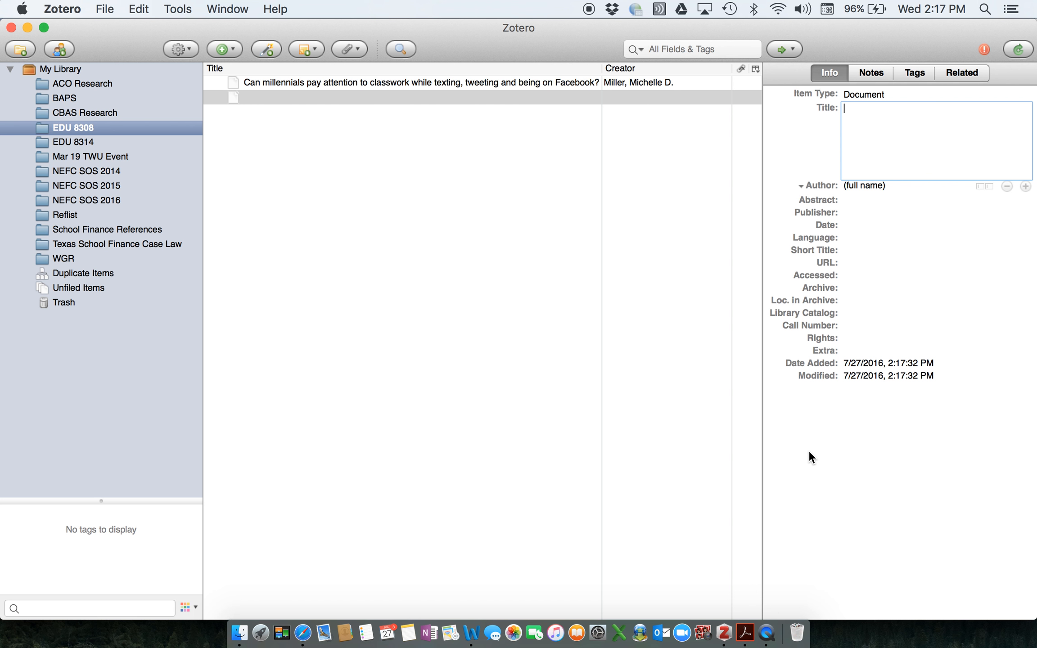
# Step: Copy the article's title from the PDF in Acrobat Reader into the title of the new Zotero item
pyautogui.click(745, 632)
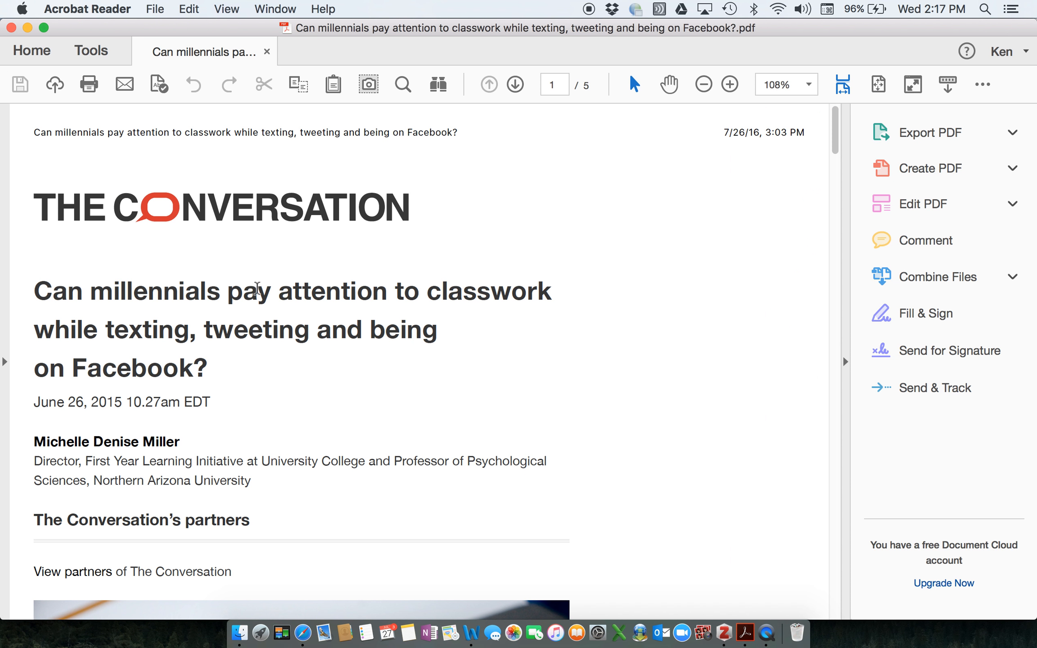
pyautogui.moveTo(36, 283); pyautogui.dragTo(201, 362)
pyautogui.press('super+c')
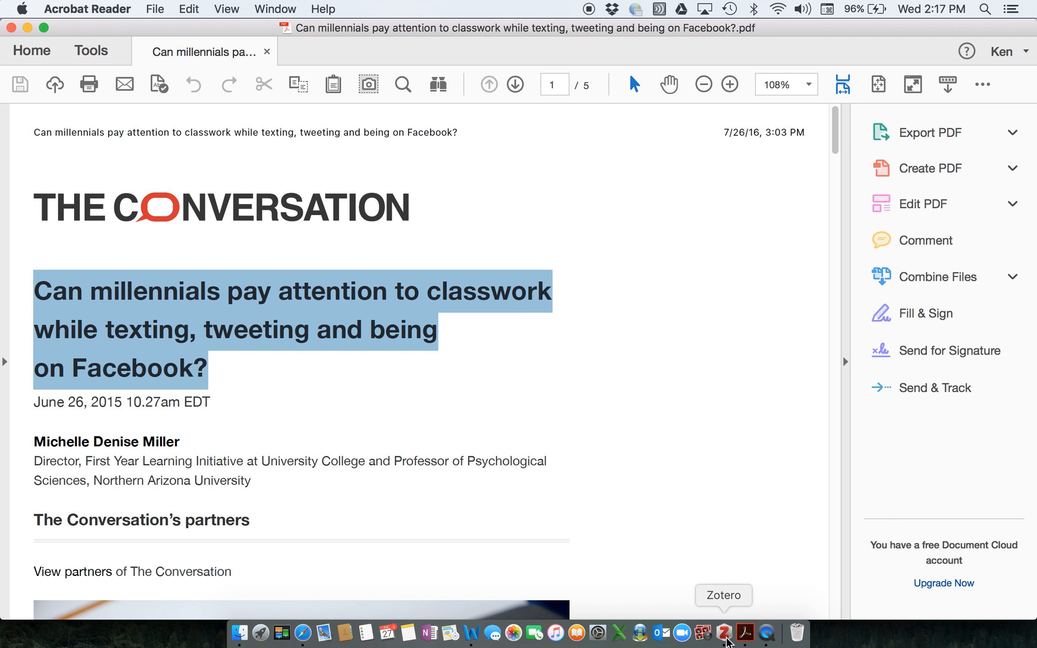
pyautogui.click(725, 633)
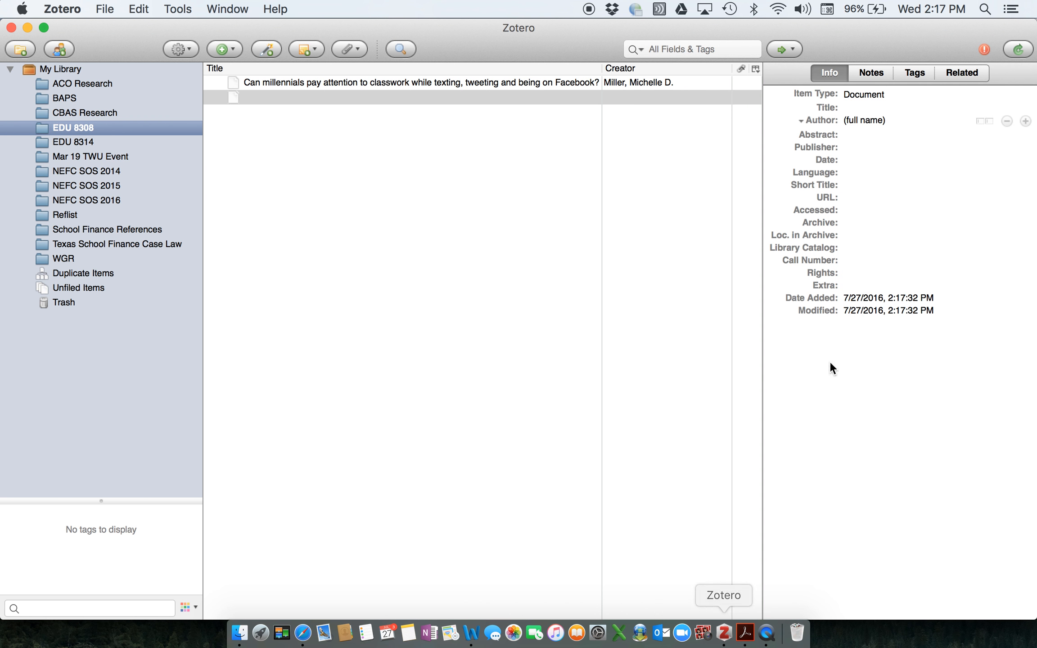
pyautogui.click(909, 110)
pyautogui.press('super+v')
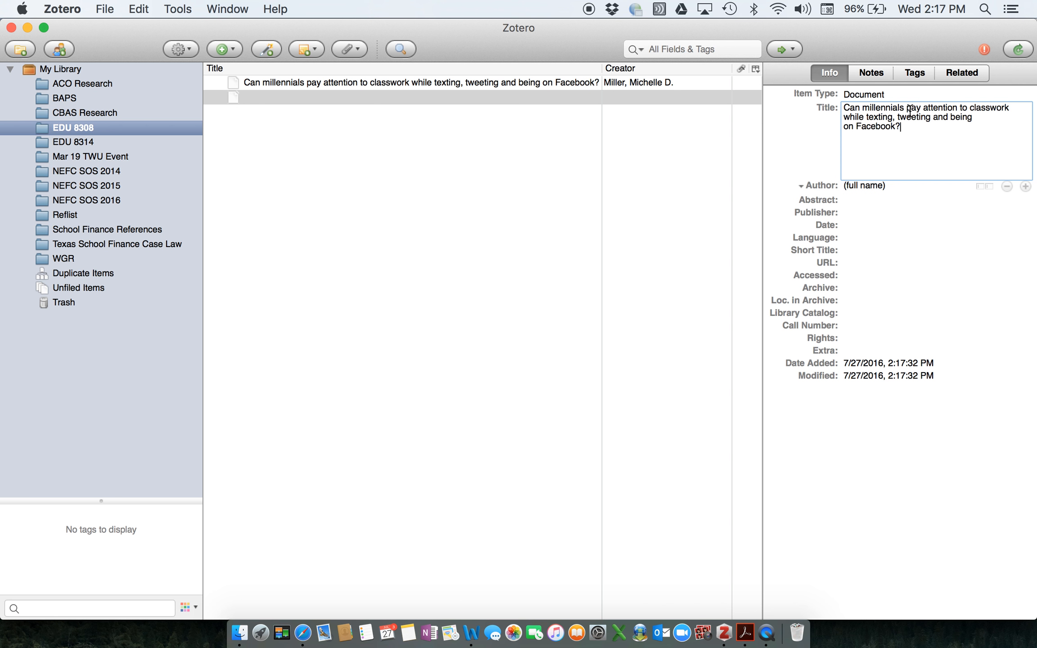
# Step: Enter the article author's name as the new item's author, using the suggested existing entry
pyautogui.click(866, 187)
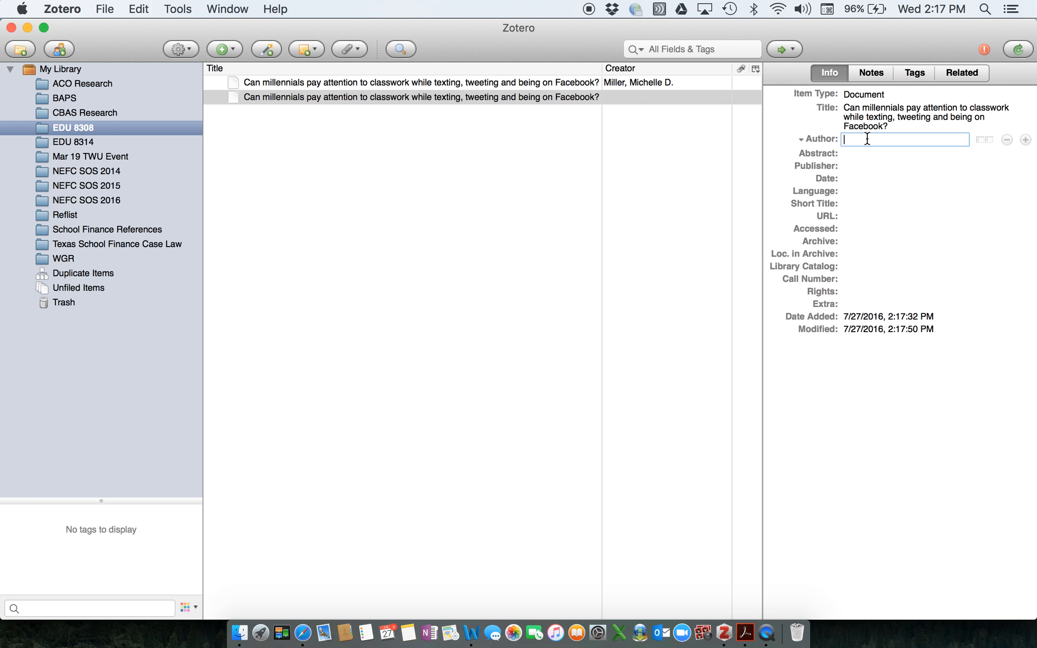
pyautogui.write('Miller')
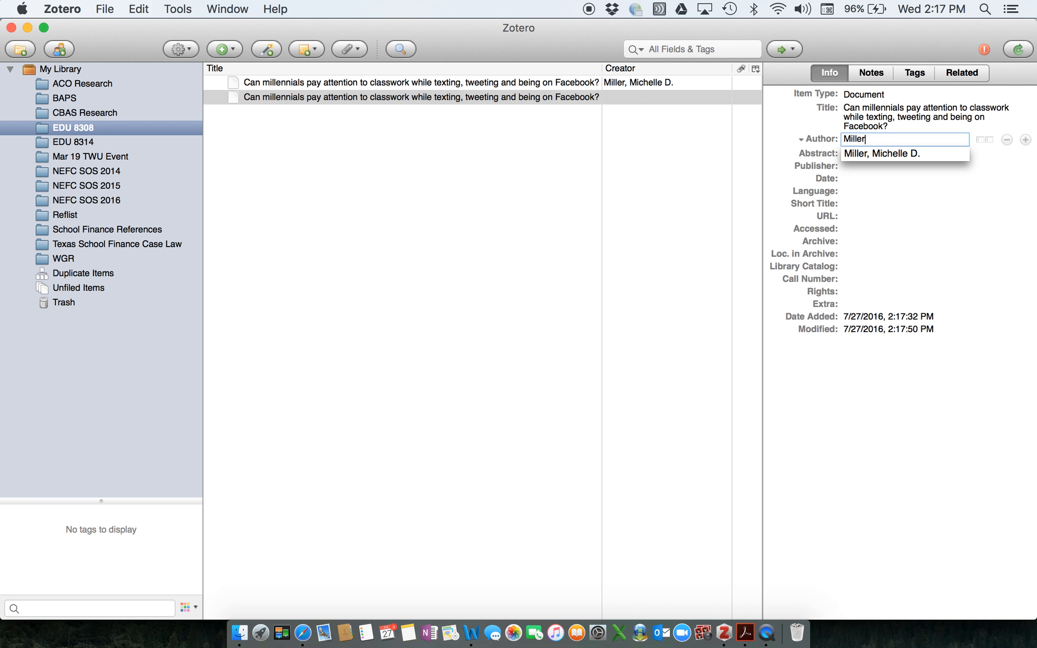
pyautogui.press('Down')
pyautogui.press('Return')
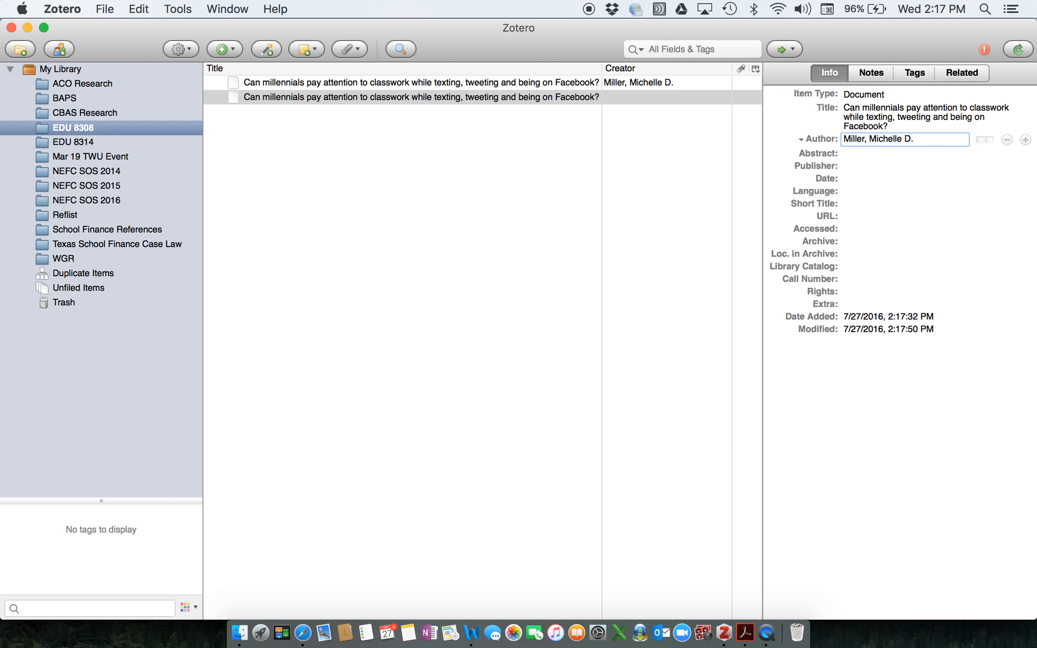
# Step: Set the new item's publisher to The Conversation and its date to 2015
pyautogui.click(852, 166)
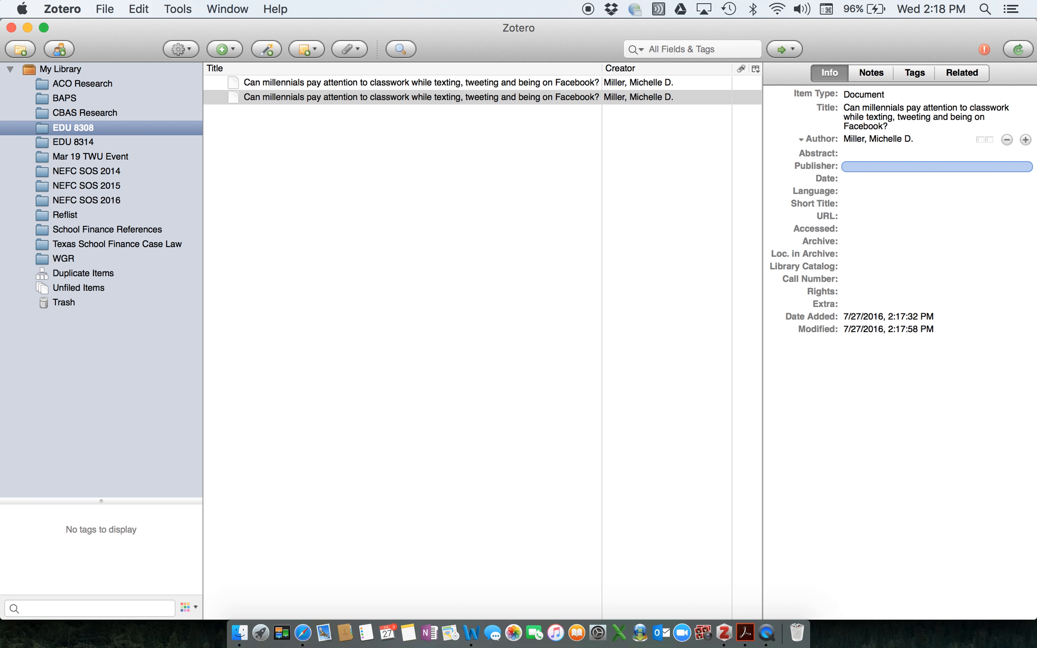
pyautogui.click(868, 166)
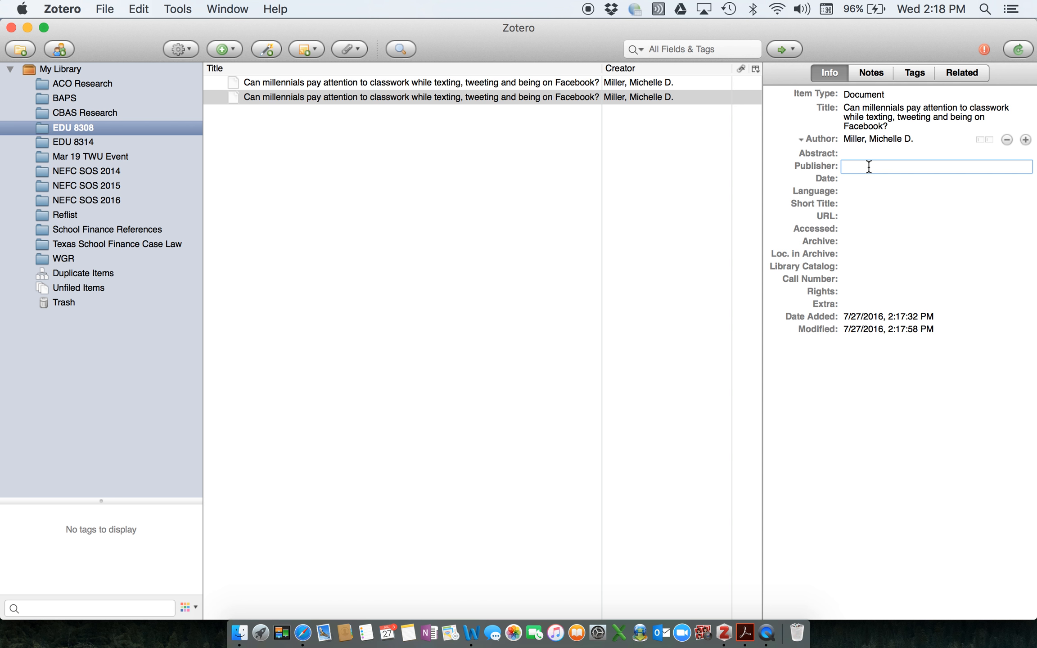
pyautogui.write('The')
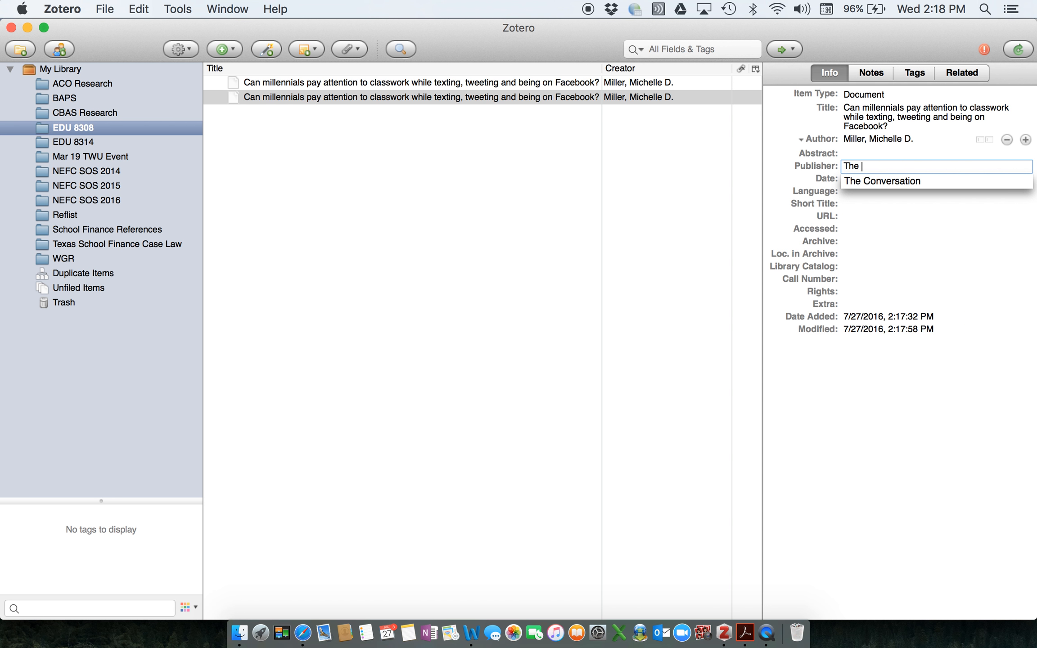
pyautogui.press('Down')
pyautogui.press('Return')
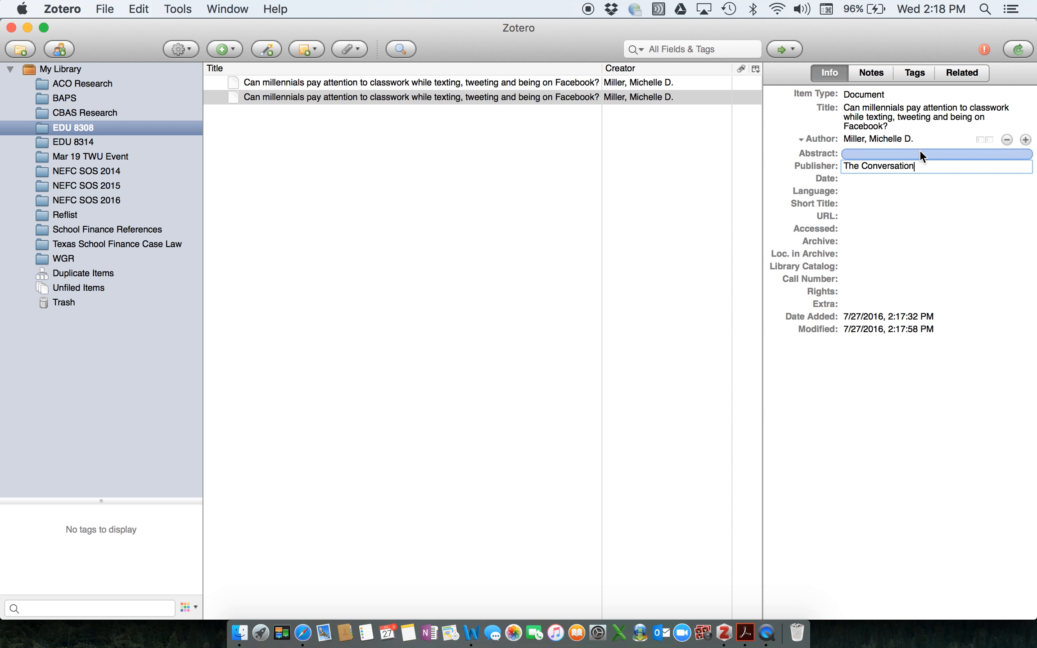
pyautogui.click(901, 178)
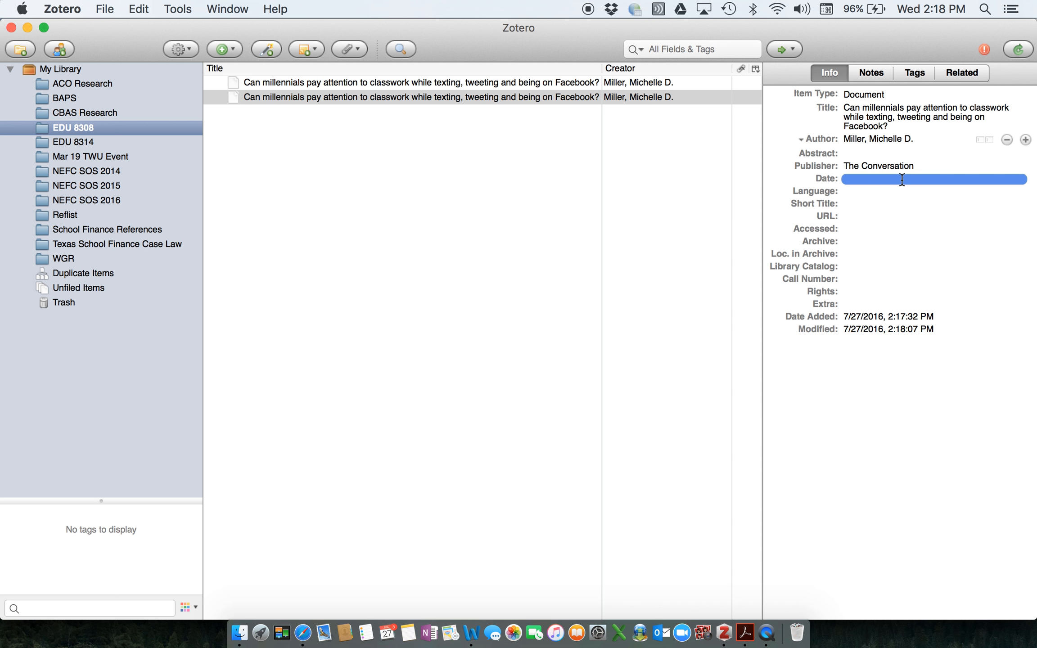
pyautogui.write('2015')
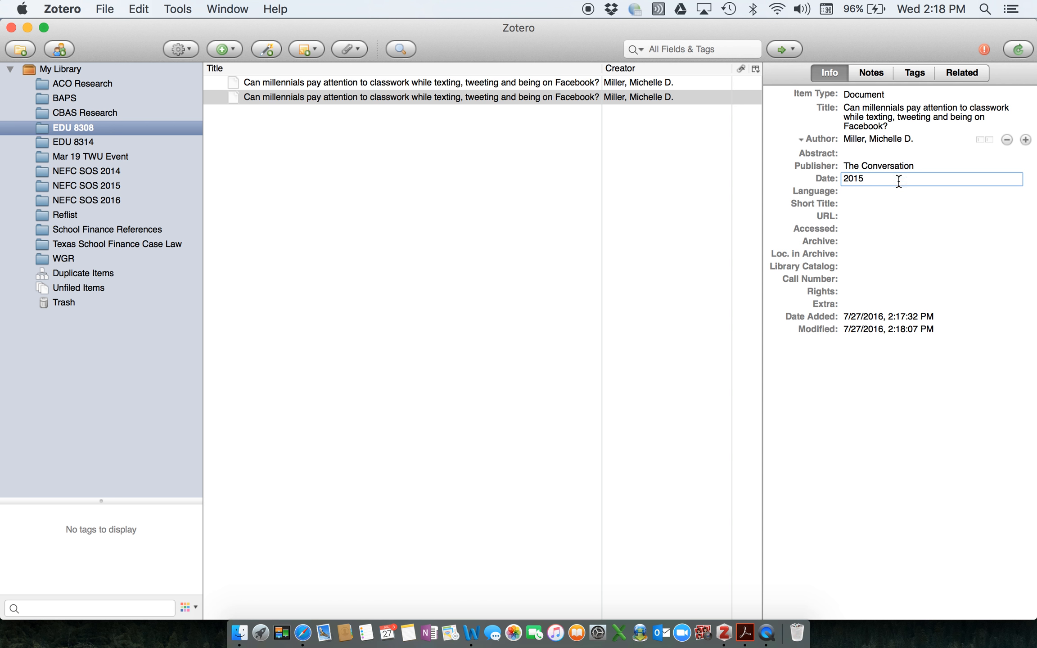
pyautogui.press('Return')
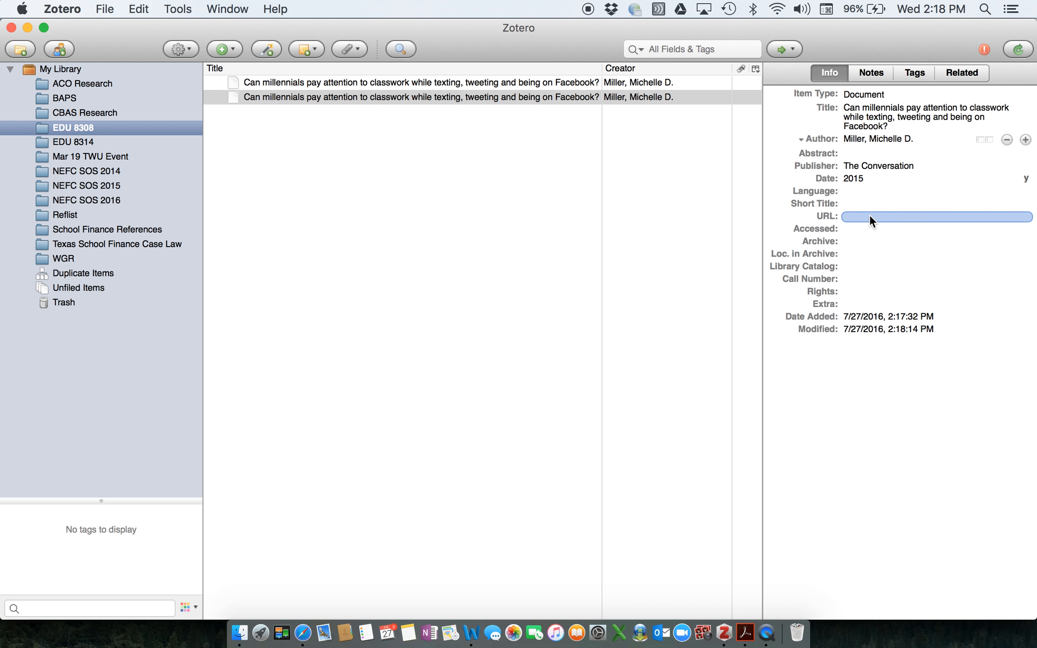
# Step: Copy the article's web address from the page 1 footer of the Acrobat Reader PDF into the Zotero item's URL
pyautogui.click(746, 635)
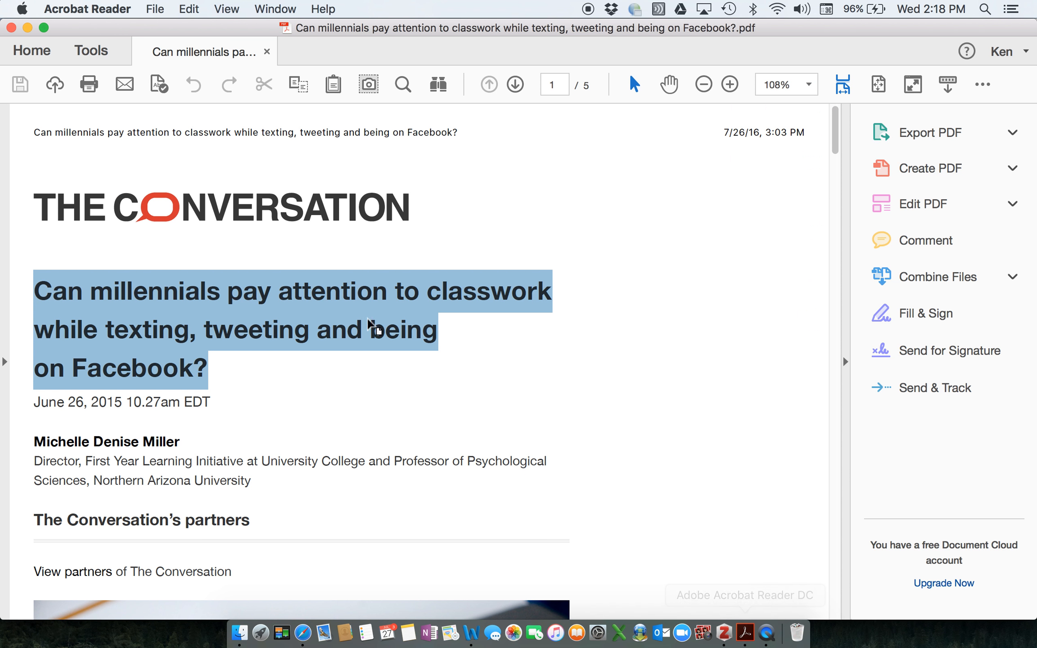
pyautogui.scroll(-15, 367, 320)
pyautogui.scroll(3, 361, 318)
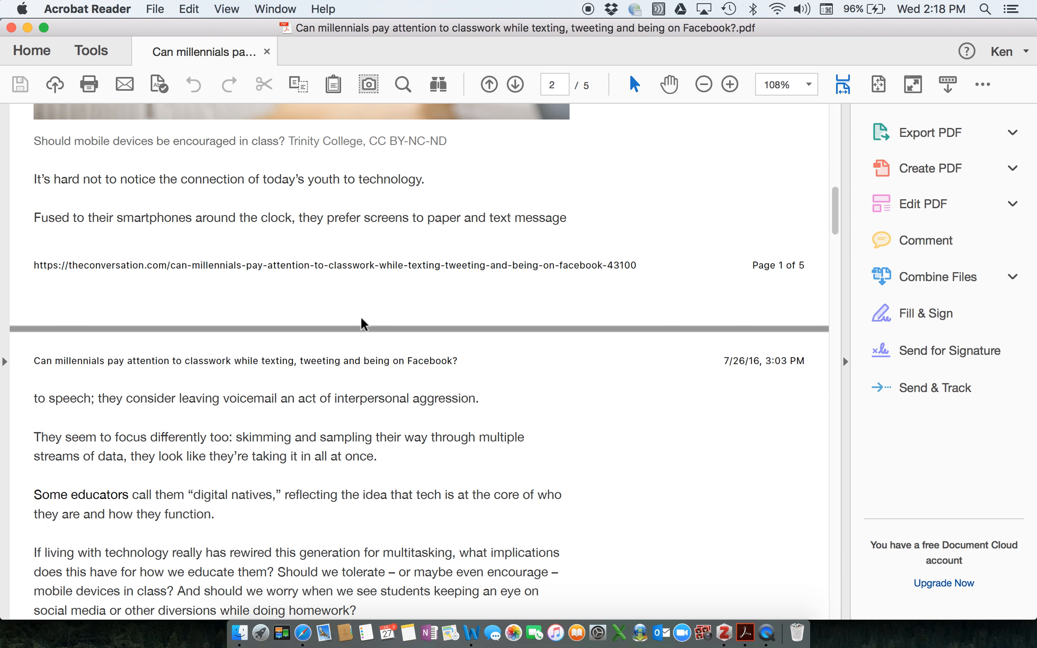
pyautogui.moveTo(30, 265); pyautogui.dragTo(658, 262)
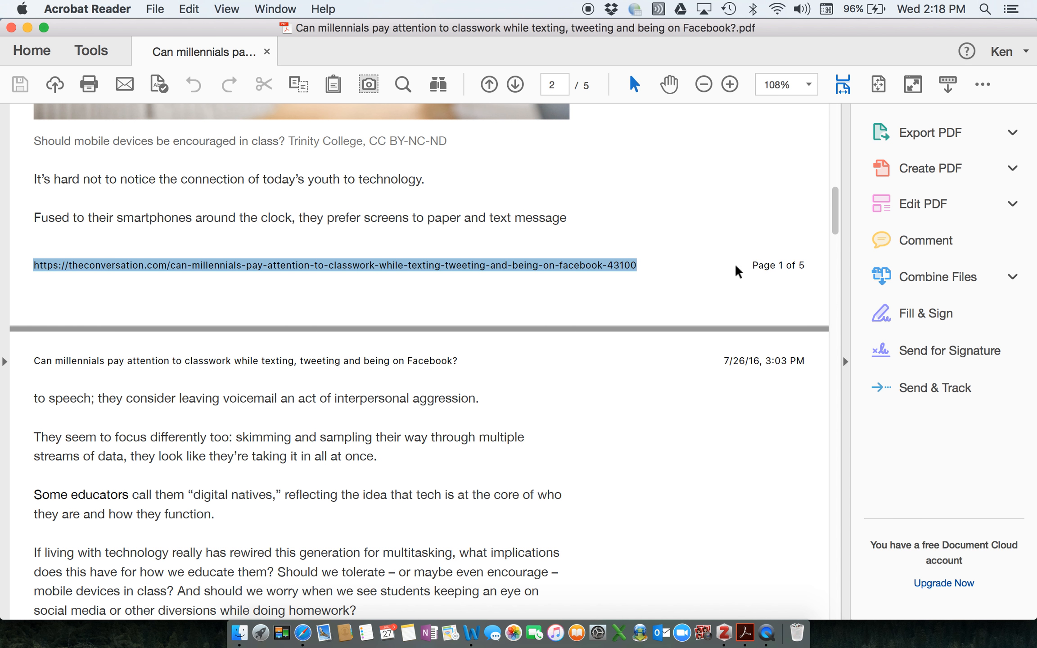
pyautogui.click(726, 632)
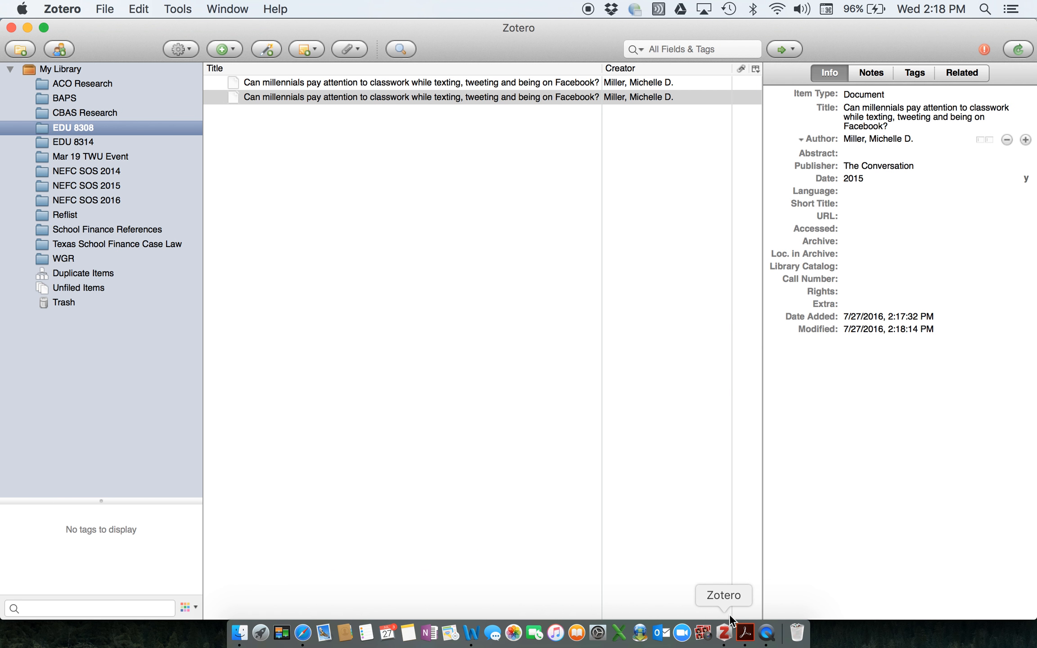
pyautogui.click(856, 215)
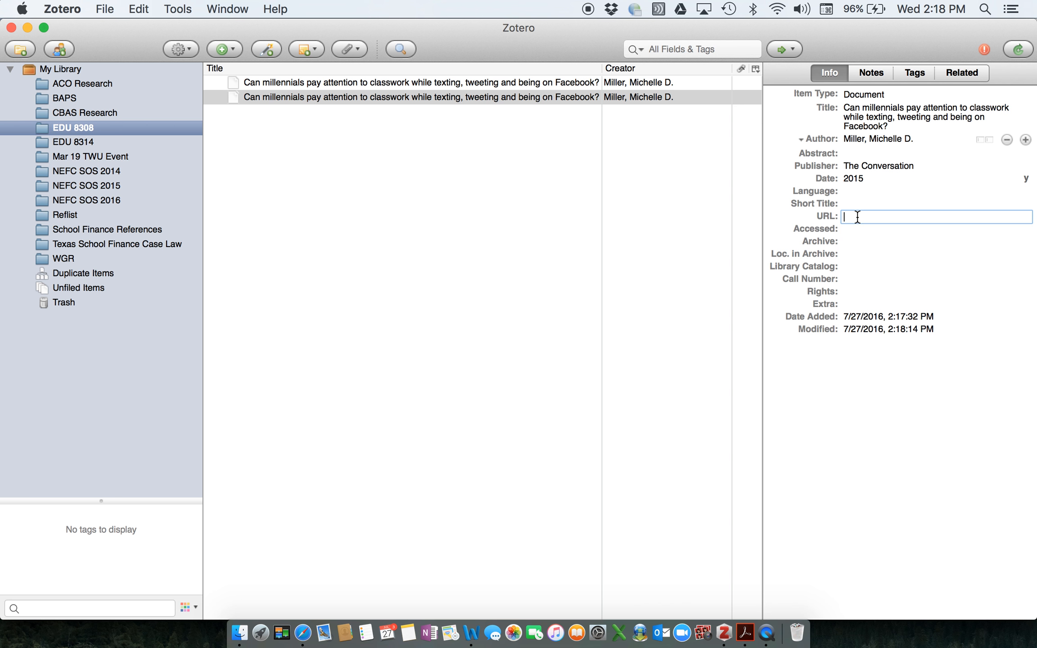
pyautogui.press('super+v')
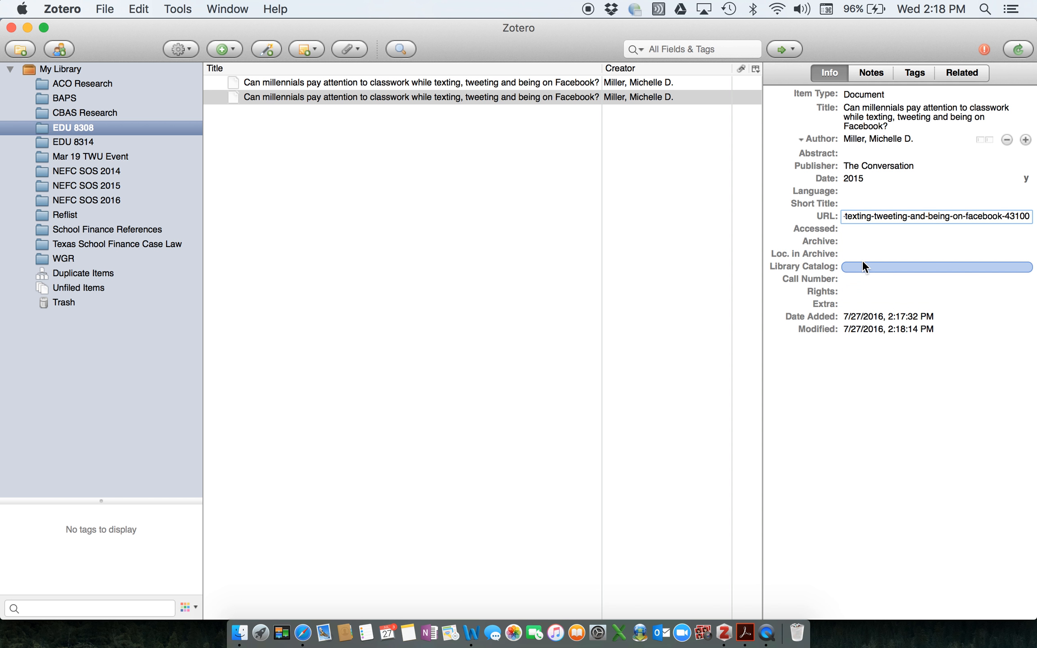
# Step: Commit the pasted URL and try to set the item's accessed date to July 2016
pyautogui.press('Return')
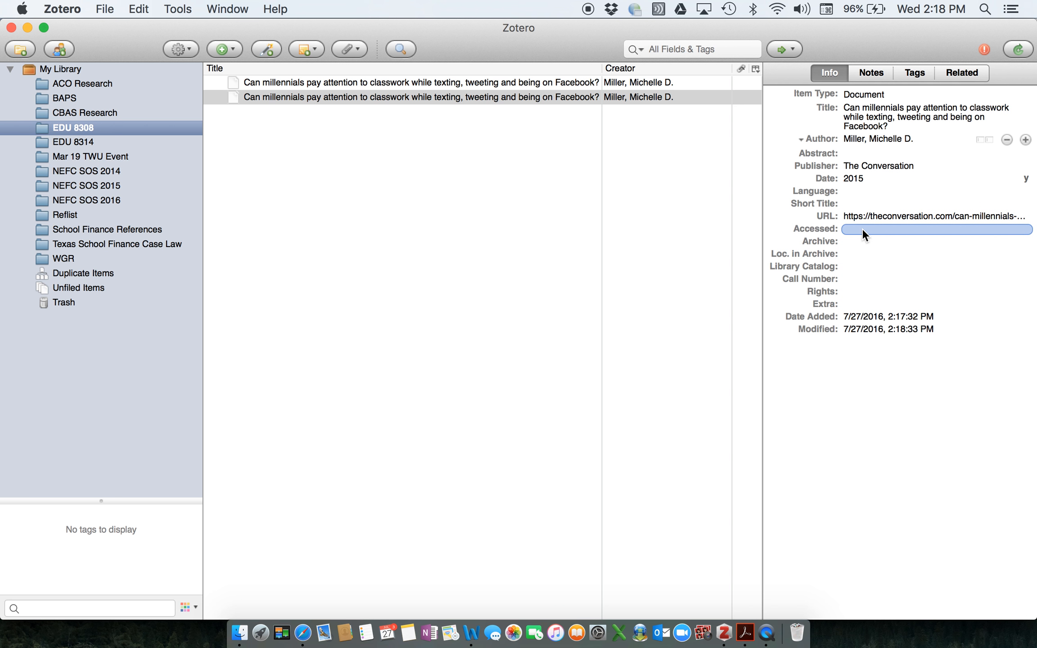
pyautogui.click(862, 229)
pyautogui.write('J')
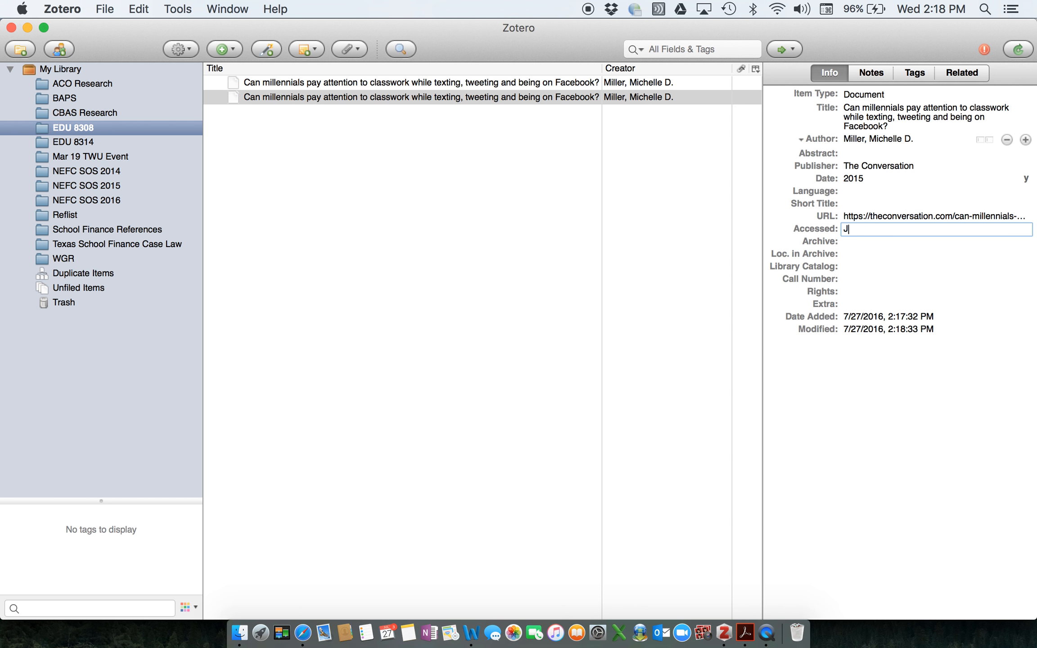
pyautogui.write('uly 2016')
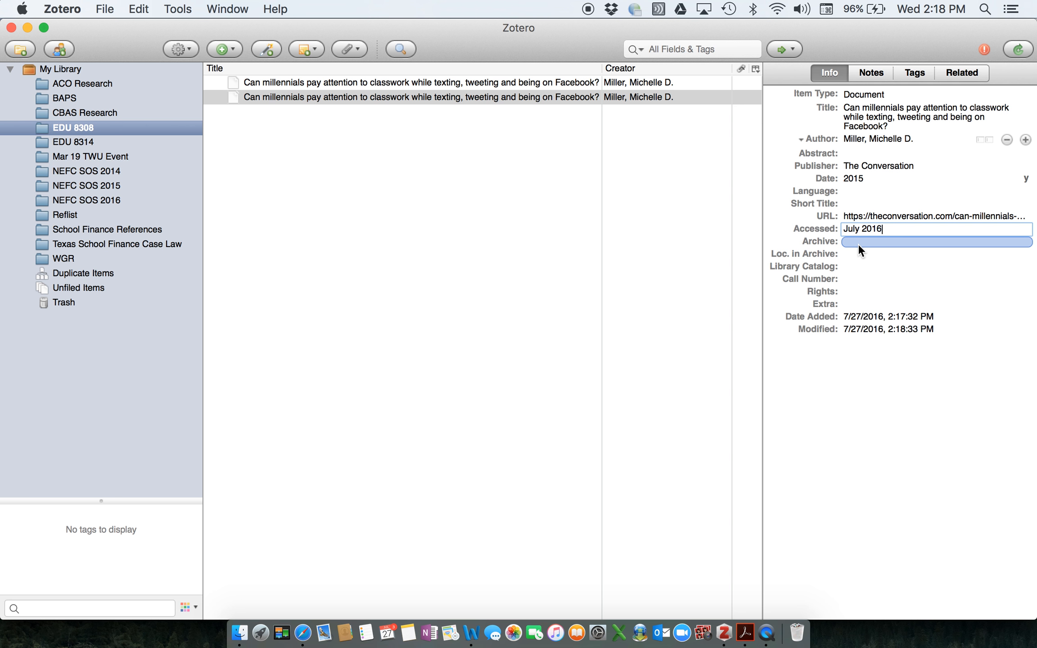
pyautogui.click(513, 283)
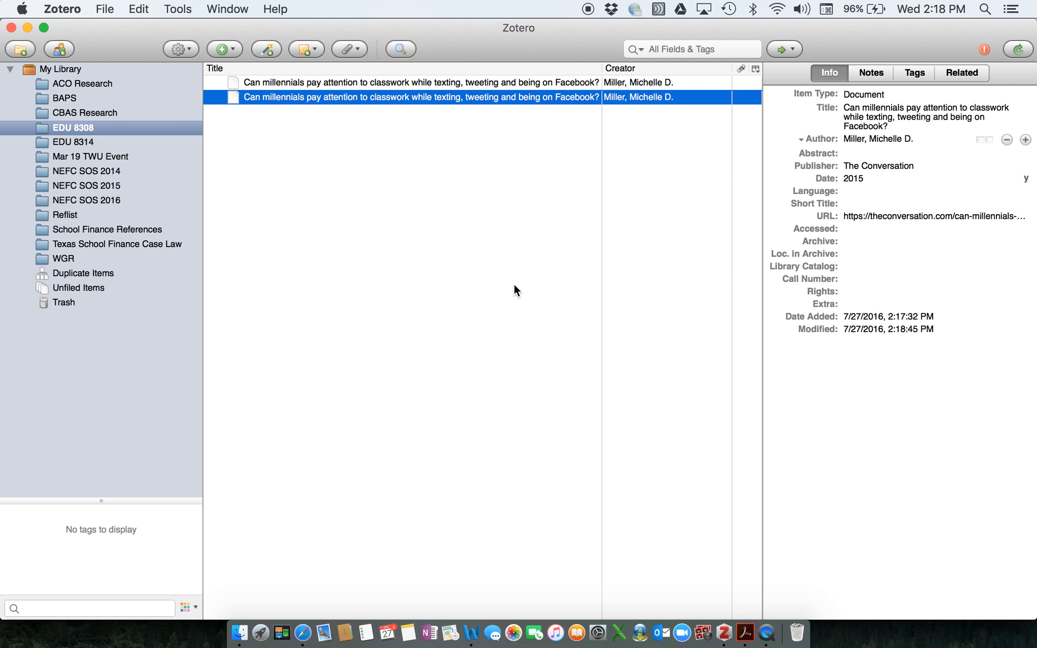
pyautogui.click(233, 49)
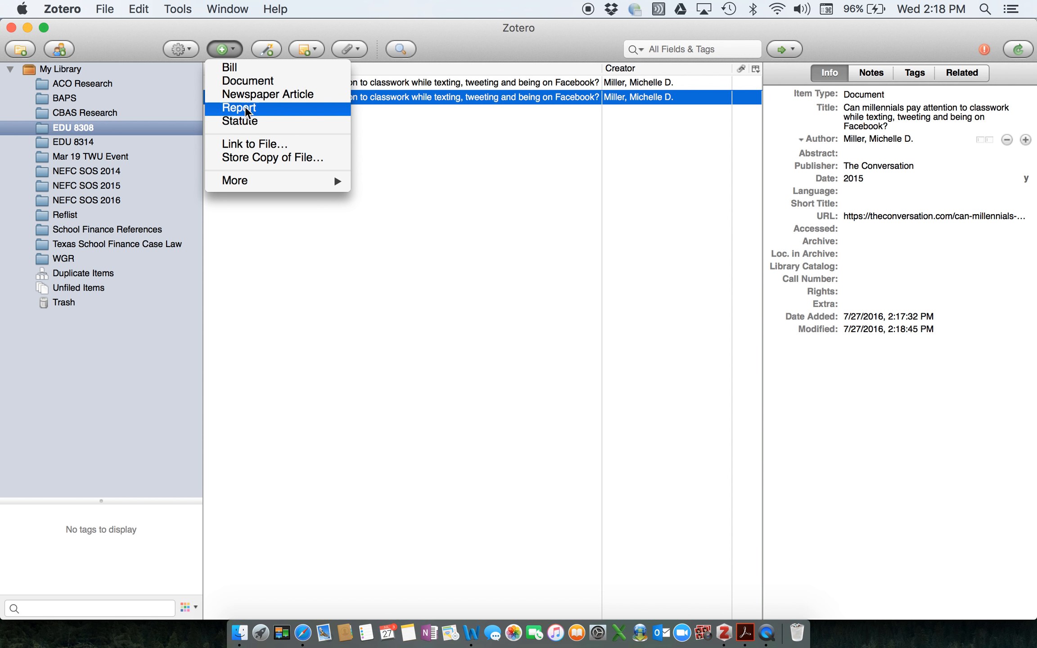
pyautogui.moveTo(277, 180)
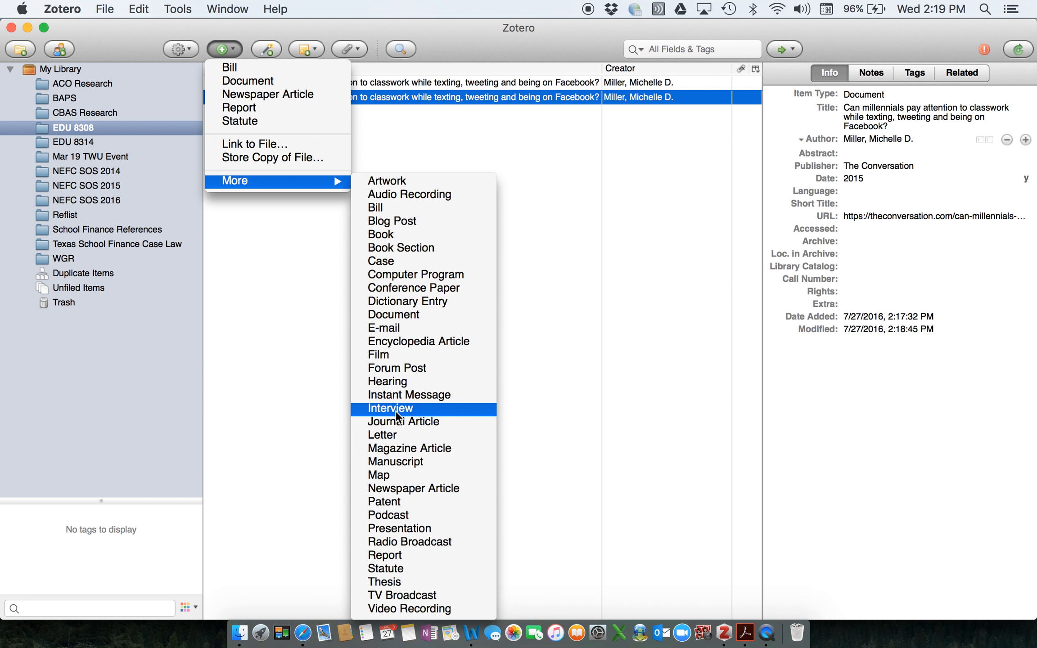
pyautogui.click(260, 386)
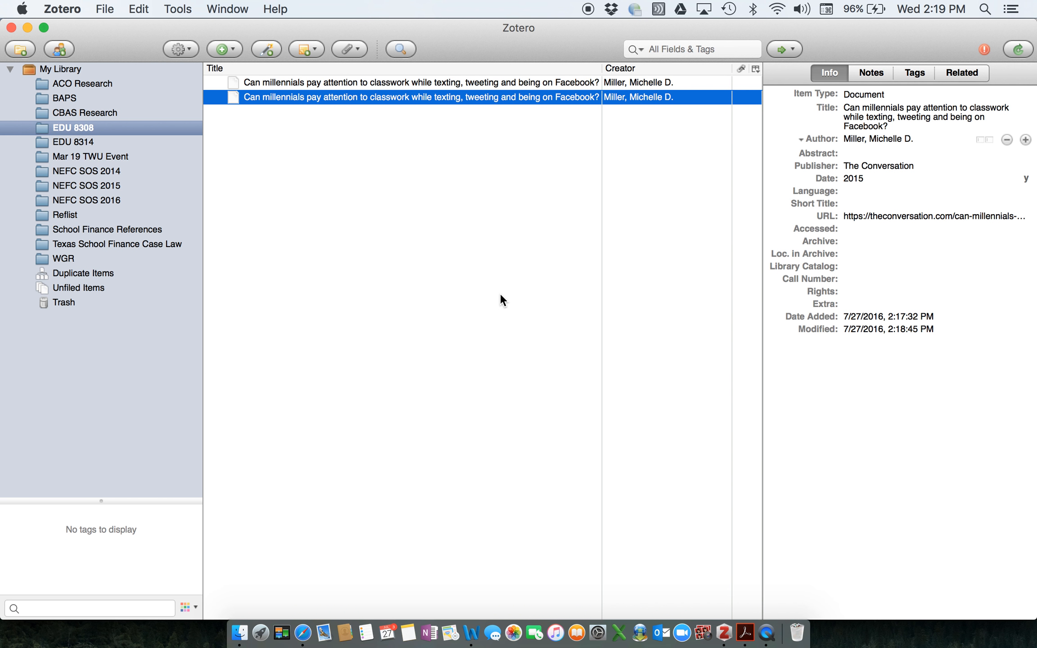